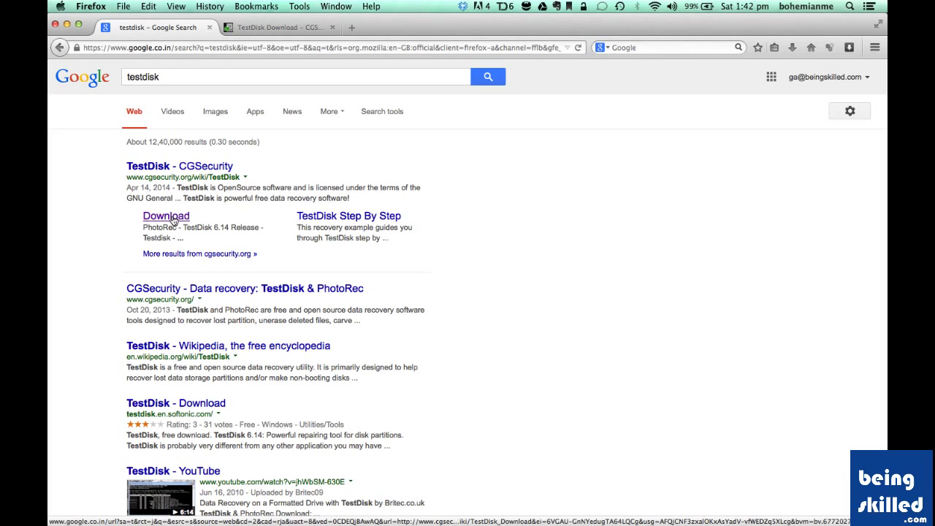
Step: Bring up the TestDisk Download page, and switch to Finder's Downloads folder
click(261, 28)
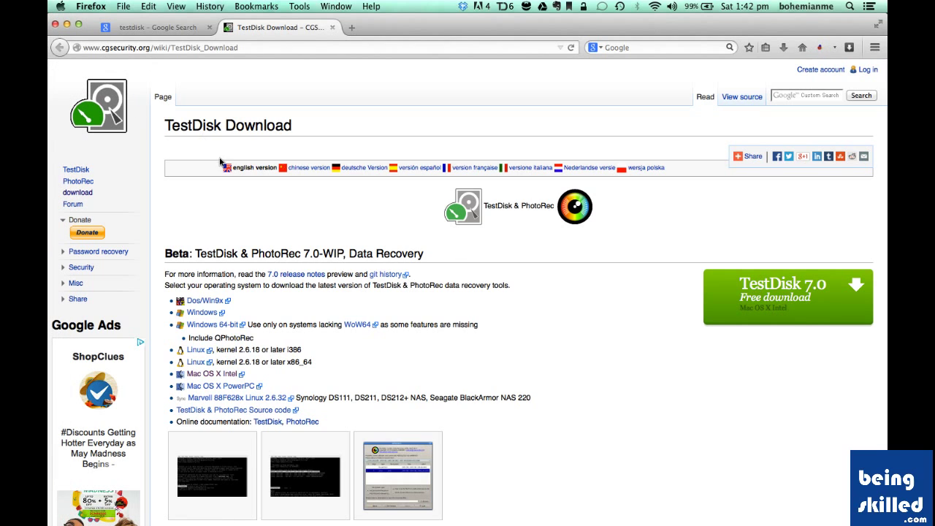
key(super+Tab)
click(387, 258)
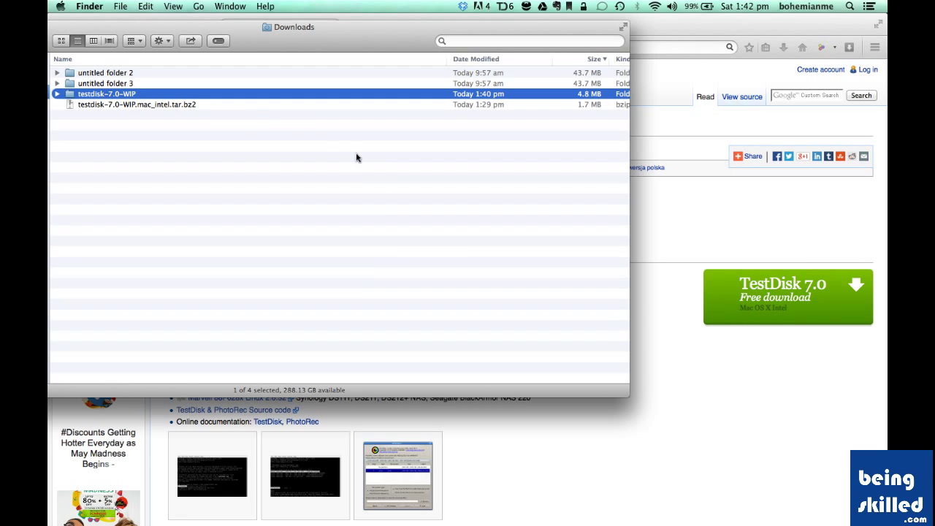
Step: Open the extracted testdisk-7.0-WIP folder and select the photorec executable inside it
click(94, 106)
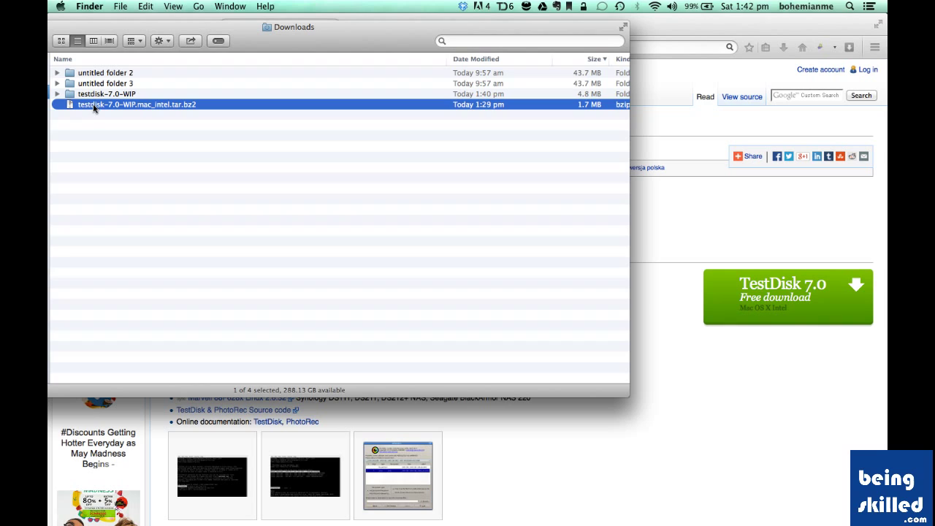
click(98, 95)
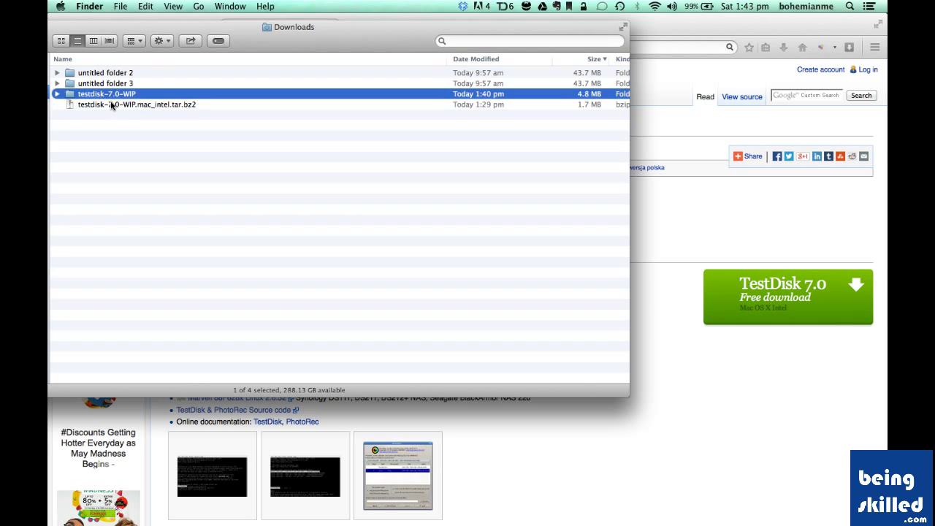
click(109, 105)
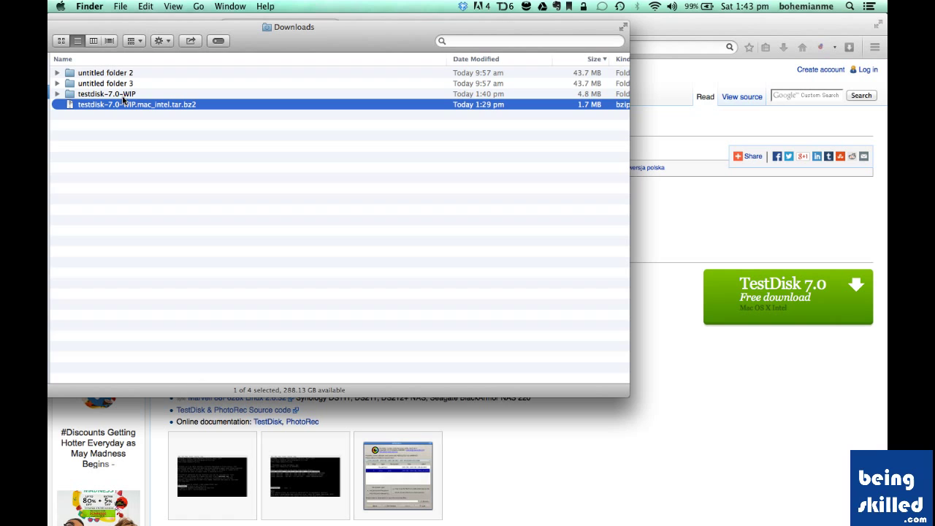
click(111, 96)
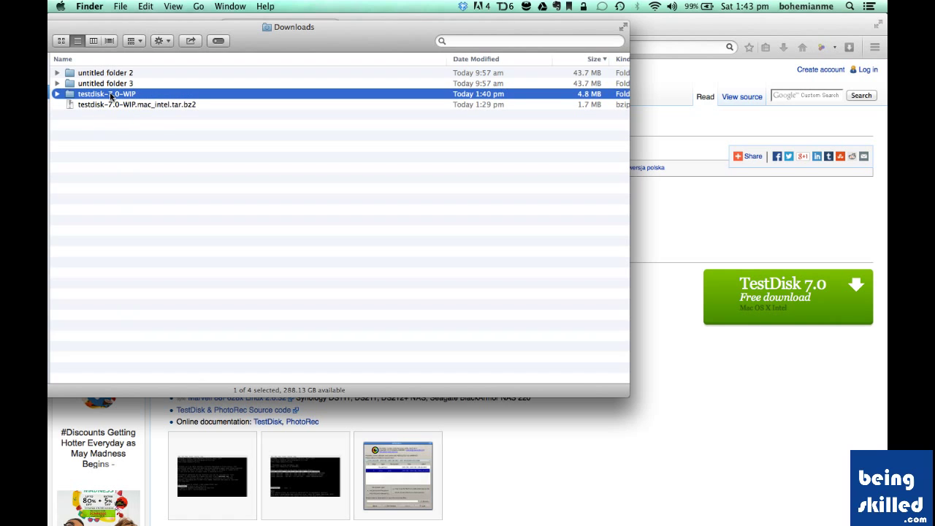
double_click(87, 97)
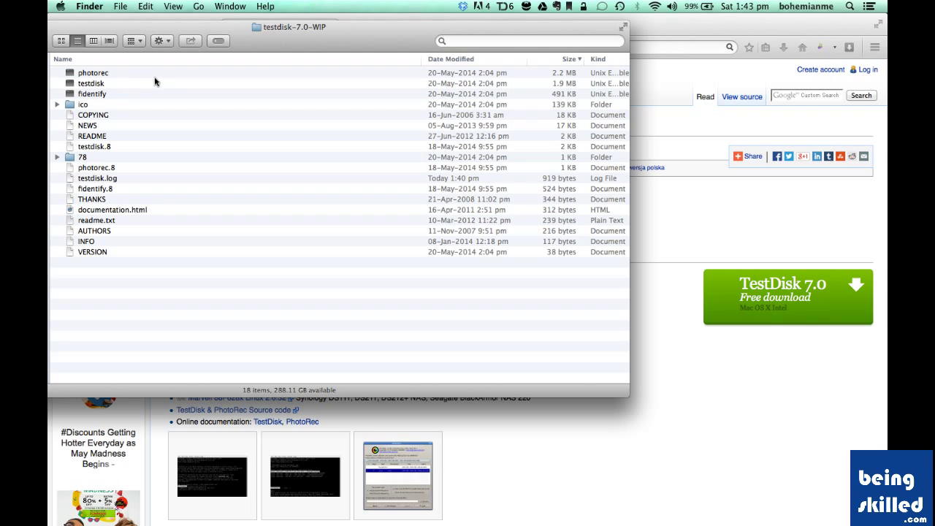
click(90, 86)
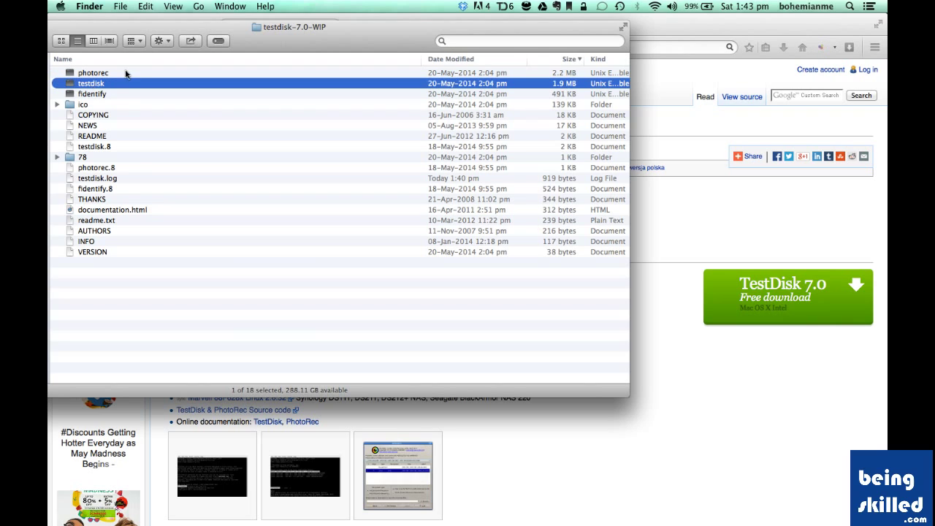
click(121, 75)
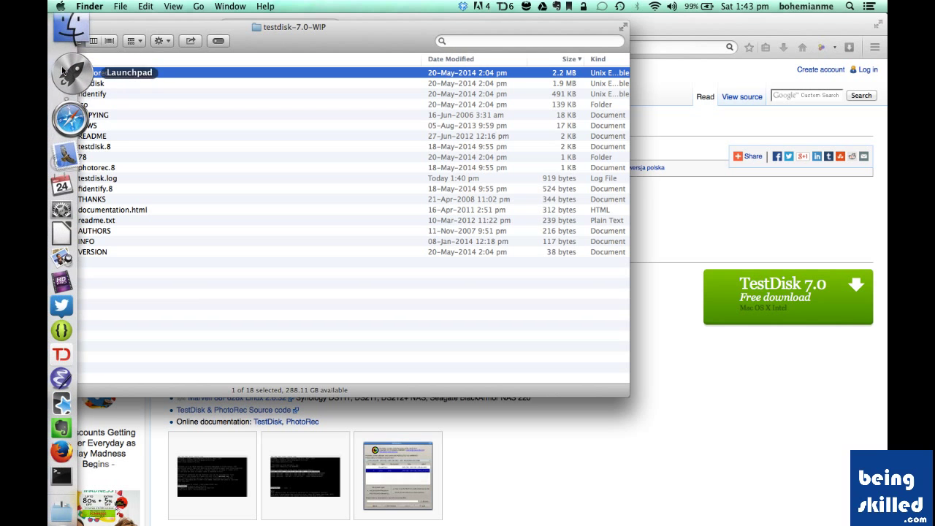
Step: Find and launch Terminal from Launchpad
click(62, 70)
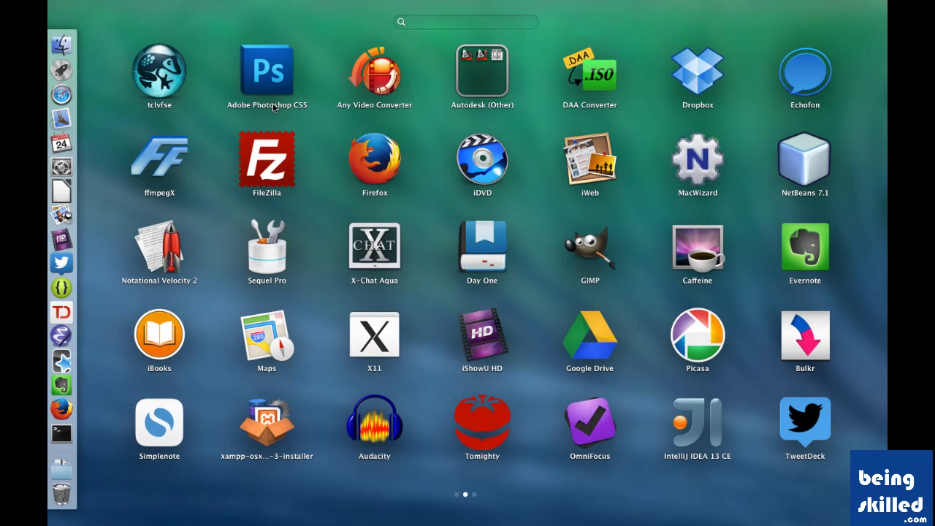
text(ter)
key(Return)
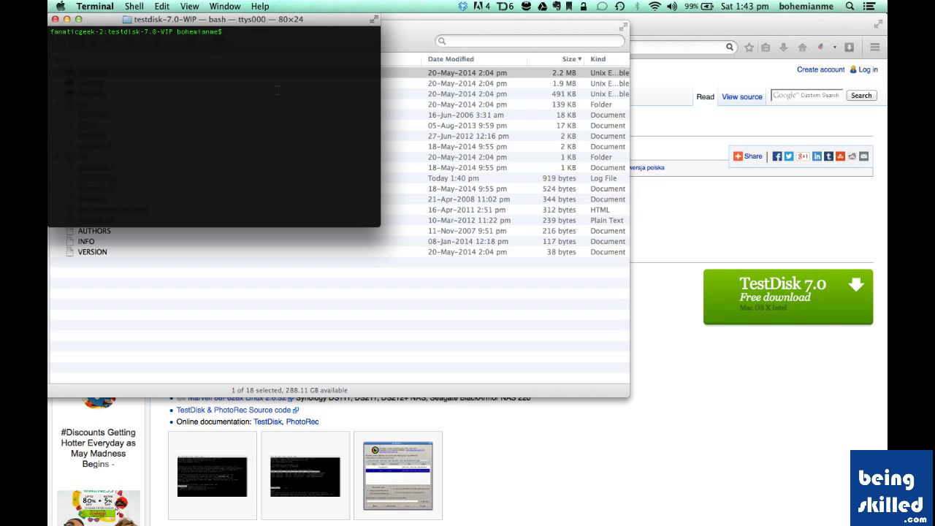
Step: Go to ~/Downloads/ in the shell, list its contents, and change into the testdisk-7.0-WIP directory
text(cd ~/Downloads/)
key(Return)
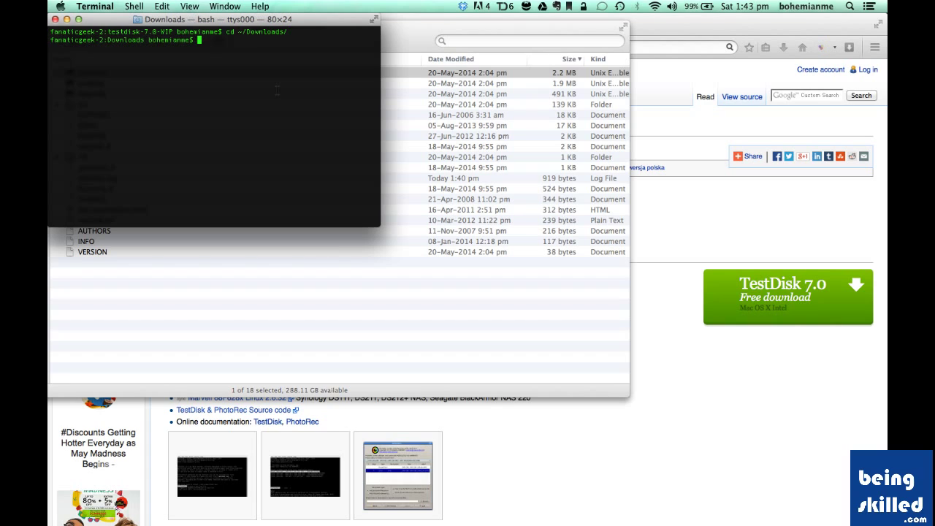
text(ls)
key(Return)
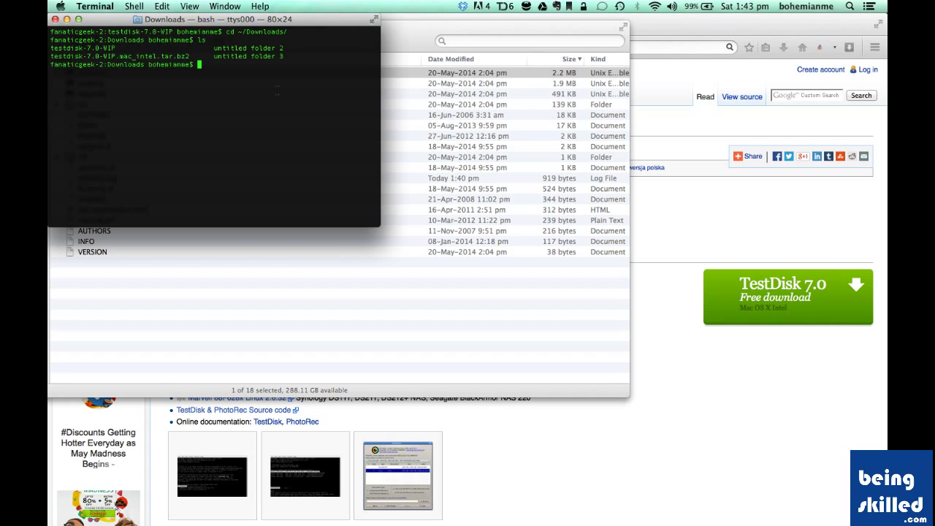
text(cd test)
key(Tab)
key(Return)
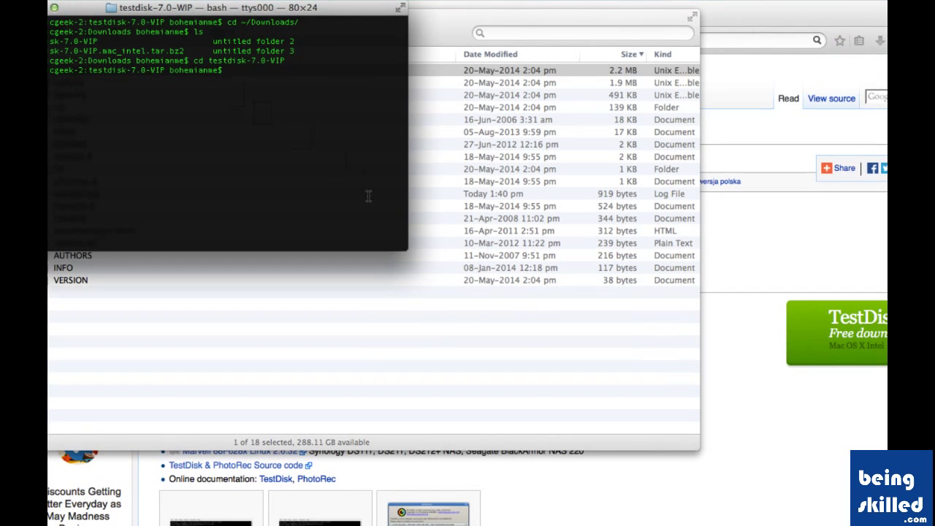
Step: Enlarge the Terminal window to fill most of the screen and try the command cd ./testdisk
drag(399, 249, 845, 518)
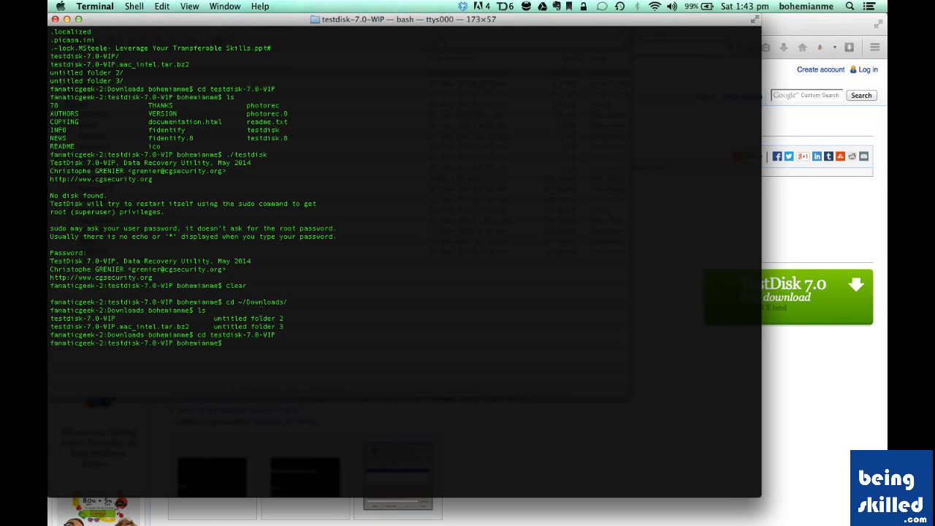
text(cd  ./testdisk)
key(Return)
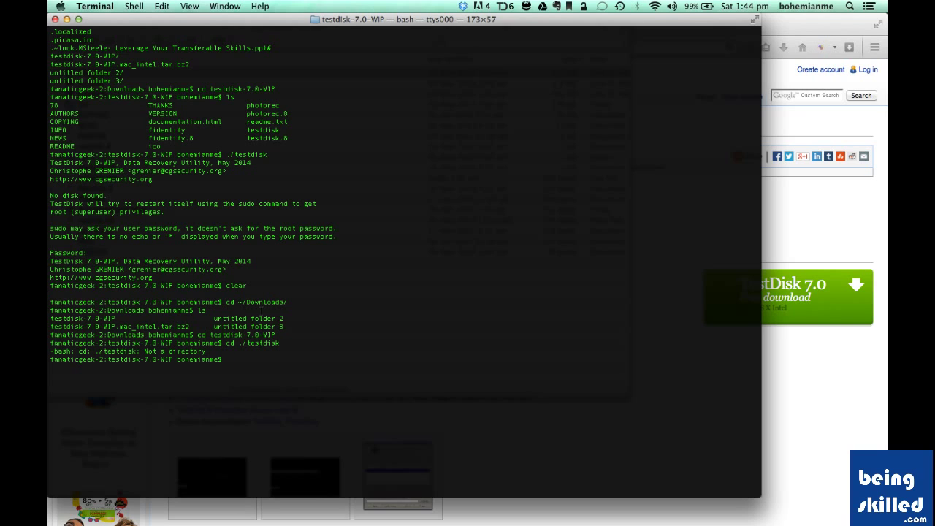
Step: Run ./testdisk and choose to create a new log file
text(./testdisk)
key(Return)
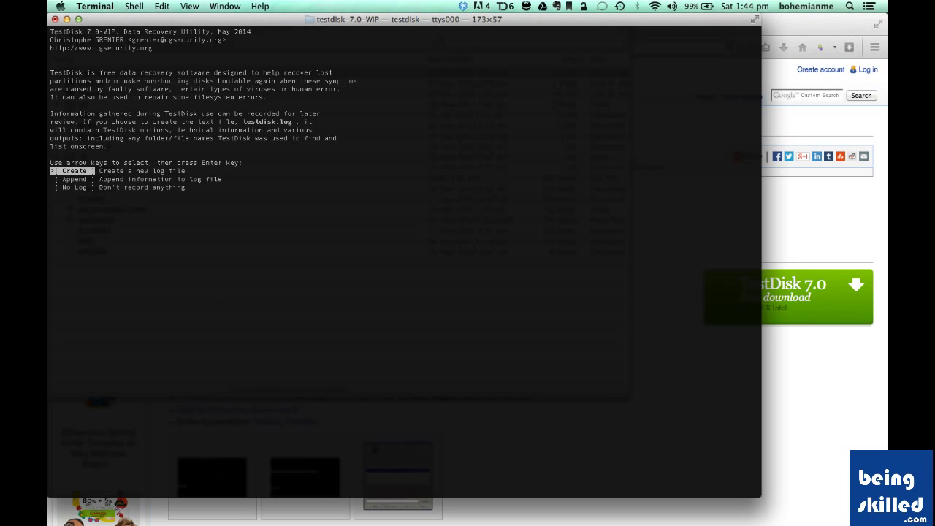
drag(49, 32, 116, 32)
key(Return)
Step: Examine the disks in the media list, moving between /dev/disk0 and /dev/rdisk3 and ending on the 1000 GB /dev/disk2
key(Down)
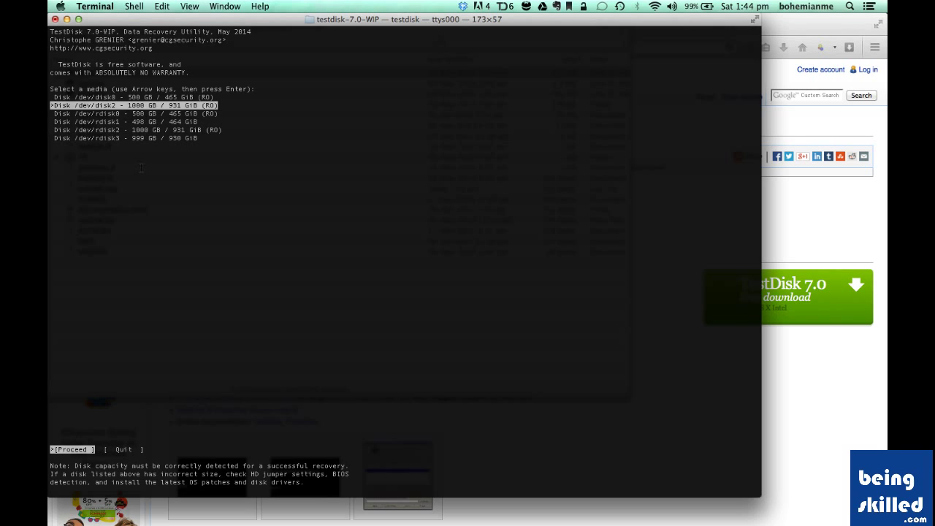
key(Up)
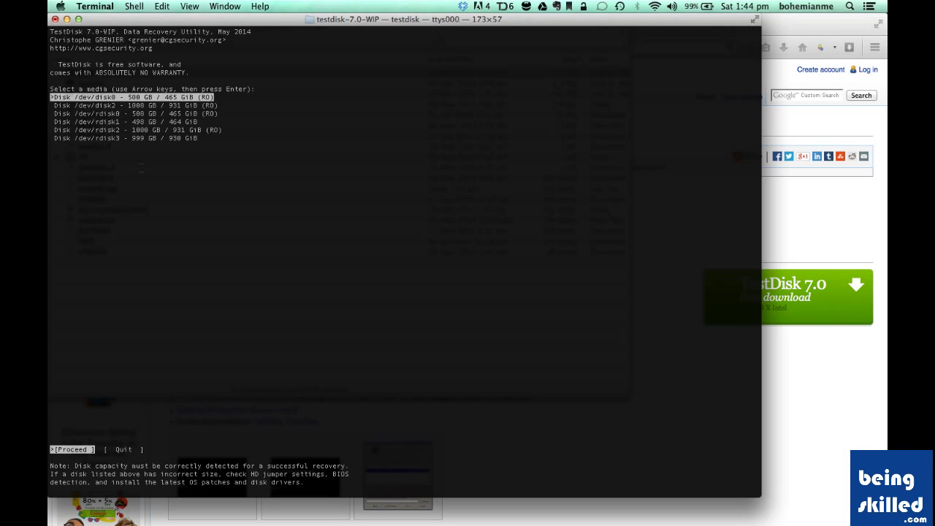
key(Down)
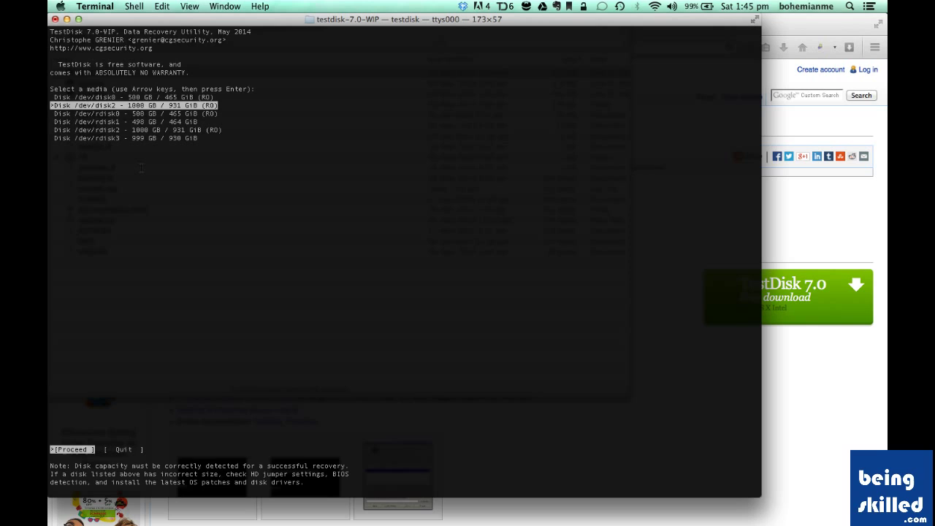
key(Up)
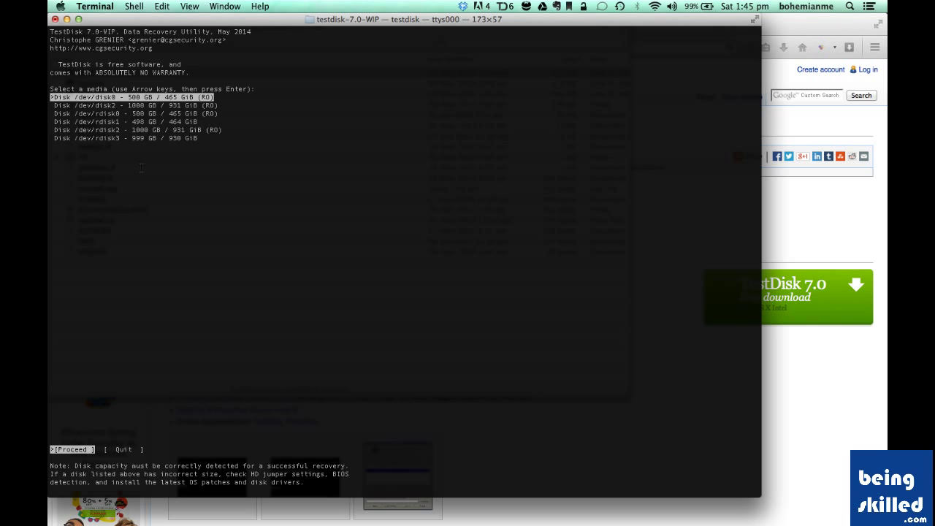
key(Down)
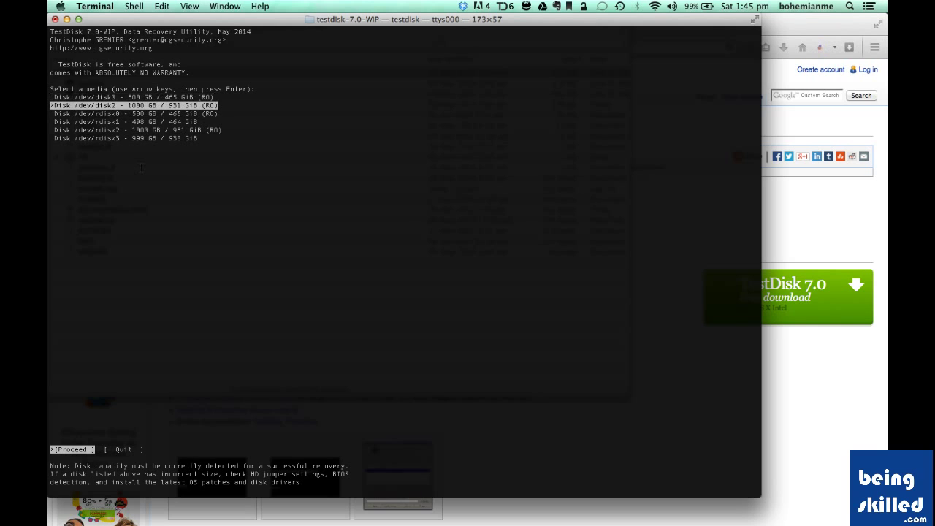
key(Up)
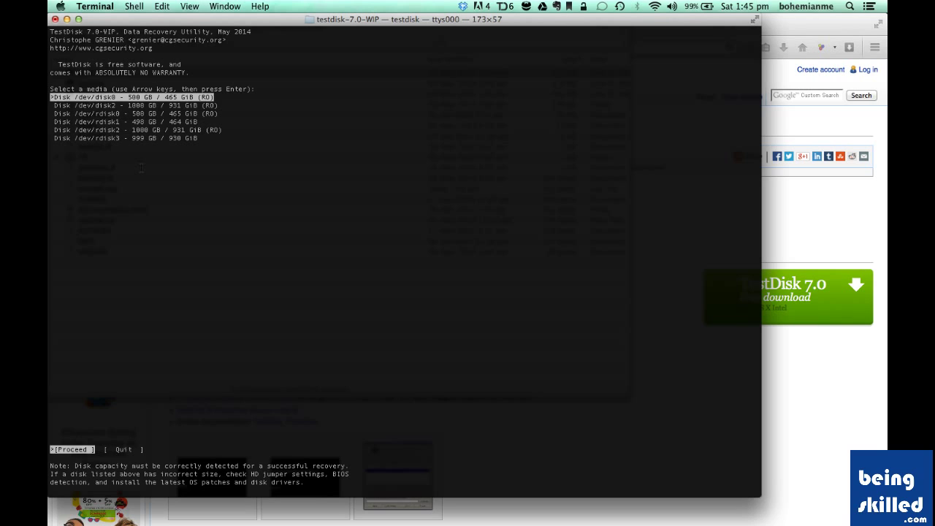
key(Down)
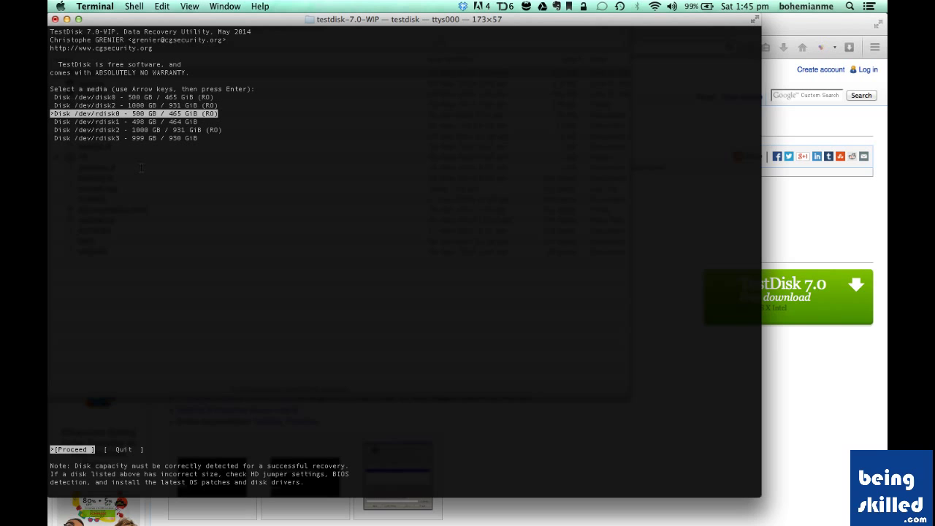
key(Up)
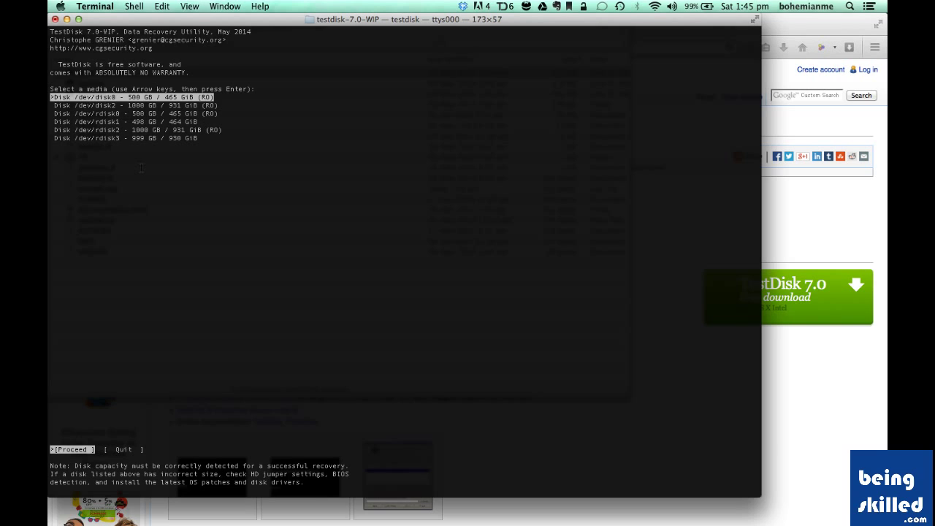
key(Down)
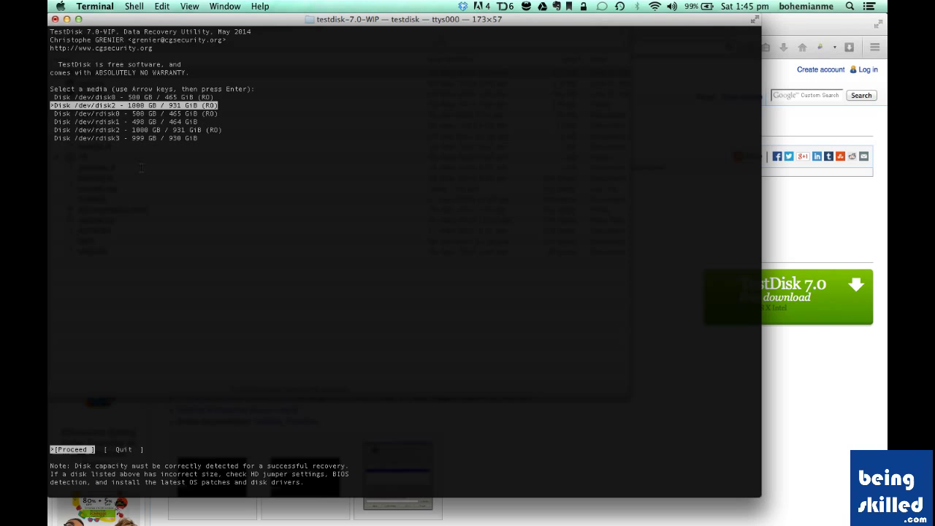
key(Up)
key(Down)
key(Down)
key(Down)
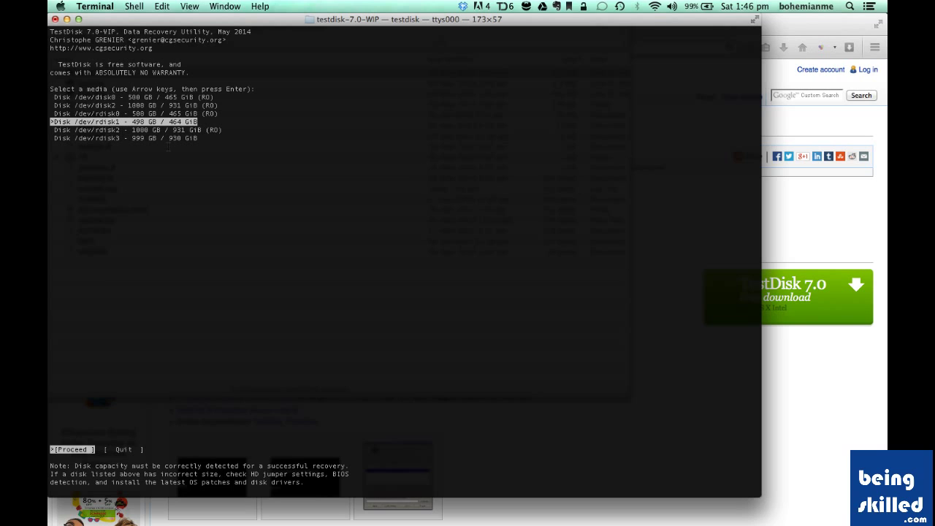
drag(132, 130, 161, 129)
key(Down)
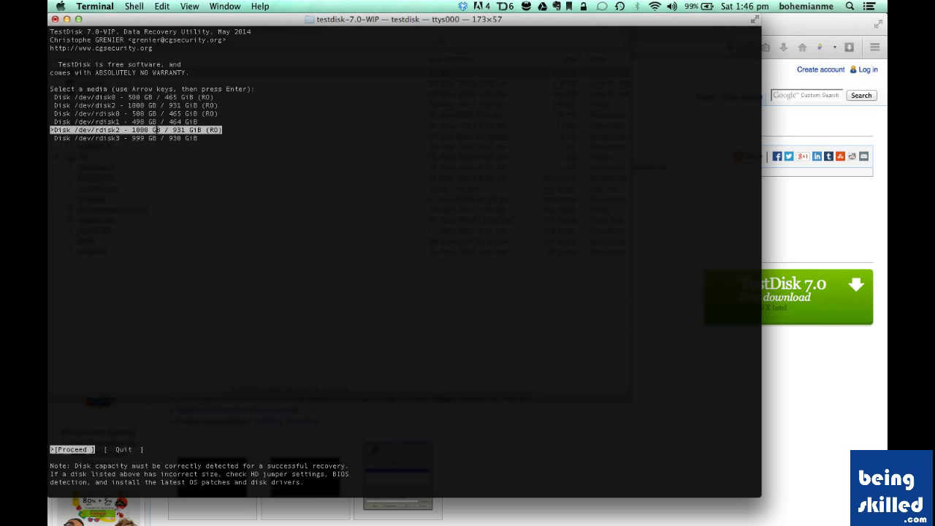
key(Down)
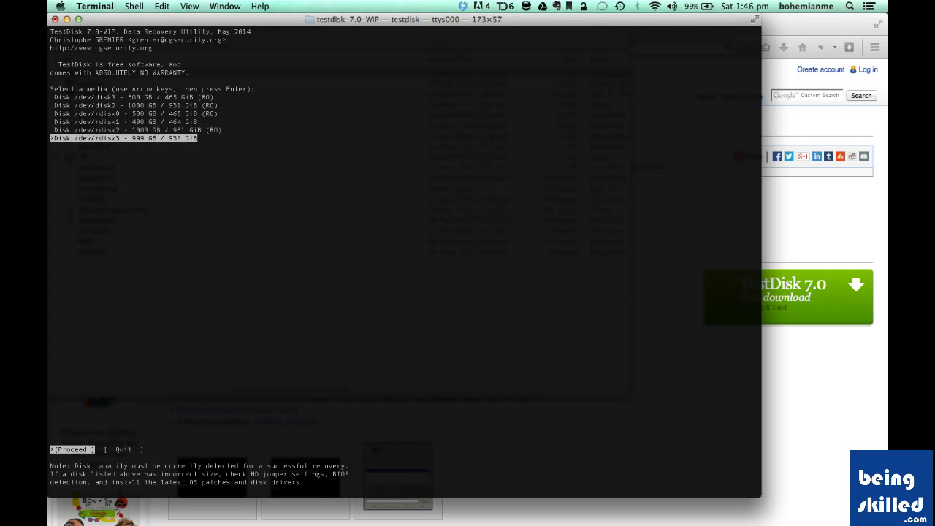
key(Up)
key(Up)
key(Up)
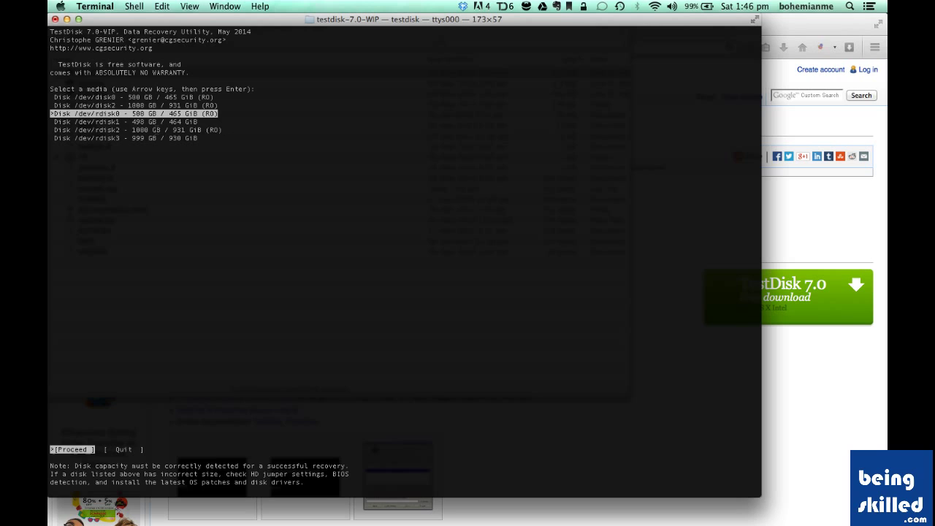
key(Up)
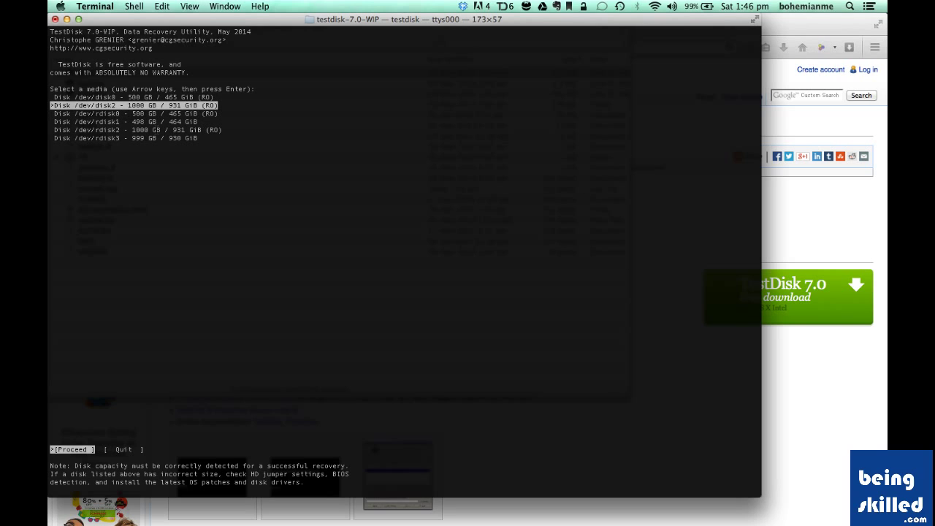
Step: Proceed with the 1000 GB disk /dev/disk2, return to the disk selection, and move to the option for quitting TestDisk
key(Return)
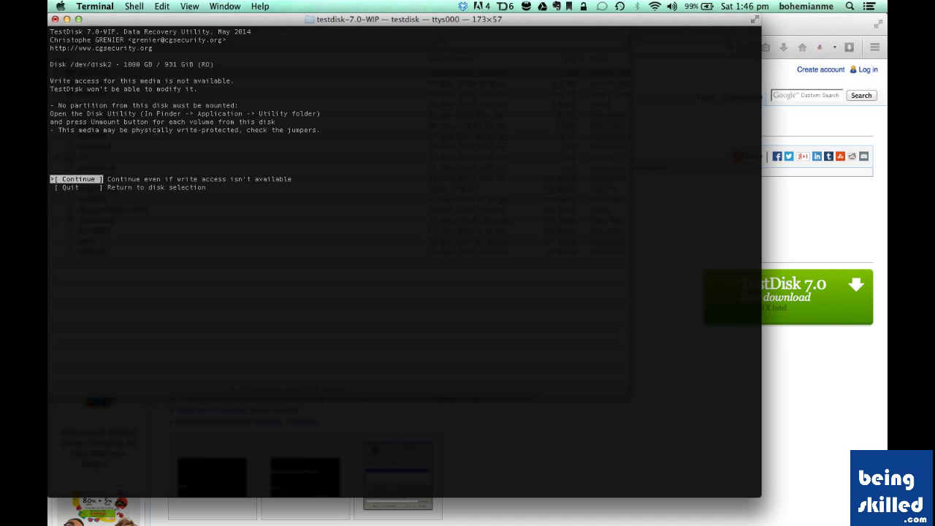
key(Down)
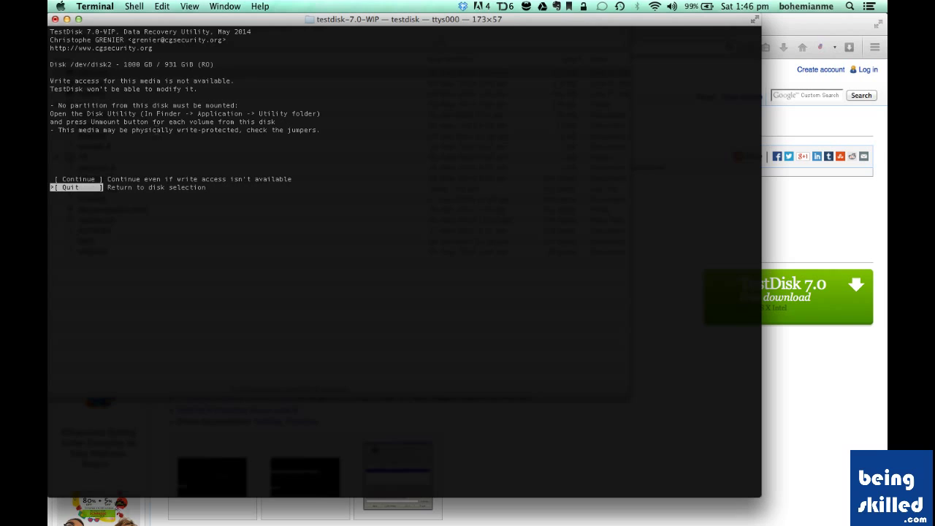
key(Return)
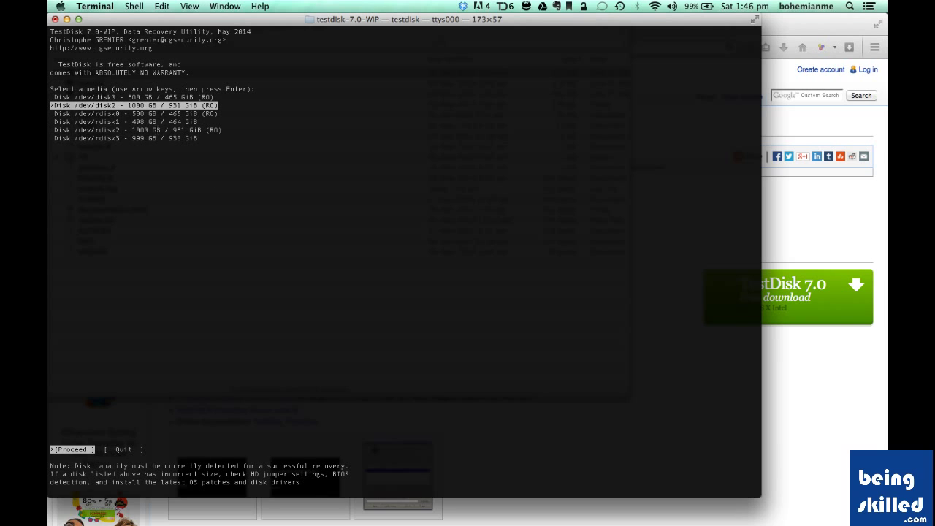
key(Right)
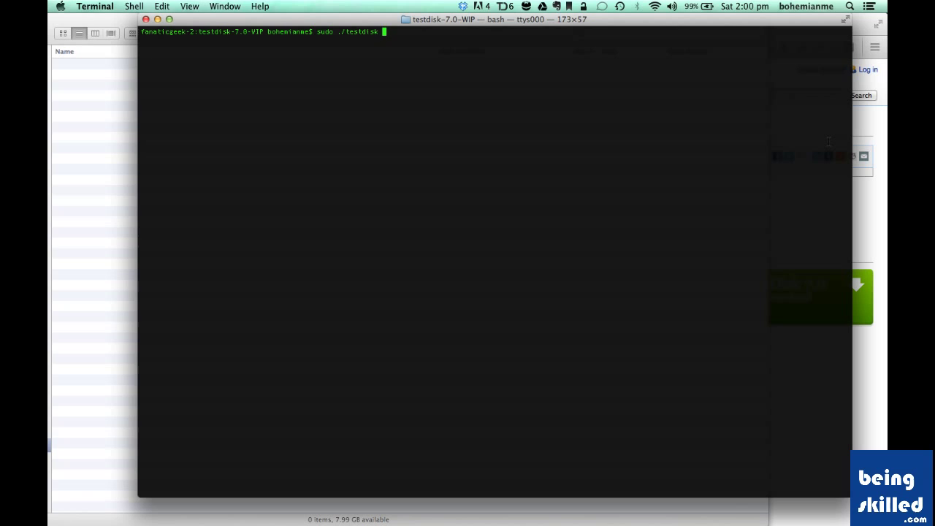
Step: Run sudo ./testdisk and choose to create a new log file
key(Return)
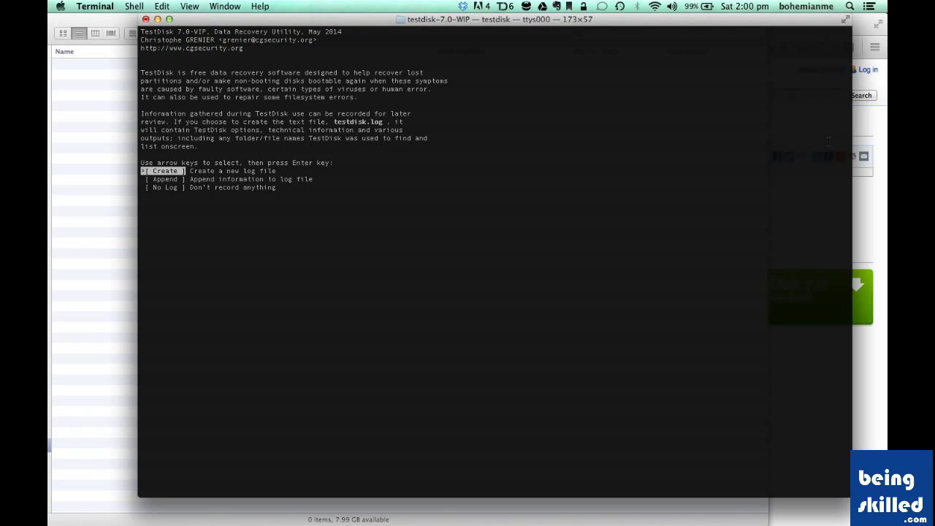
key(Return)
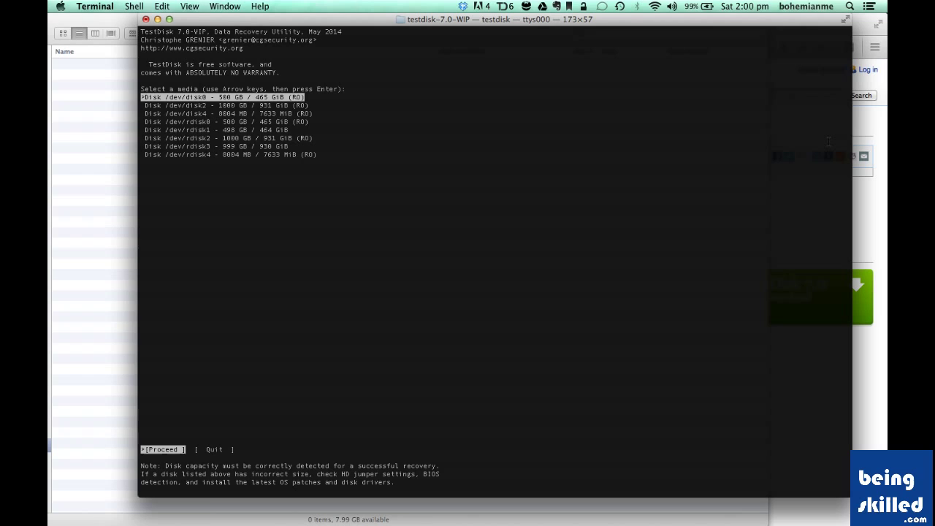
Step: Proceed with the 8004 MB disk /dev/disk4, continuing without write access, and choose the Intel partition table type
key(Down)
key(Down)
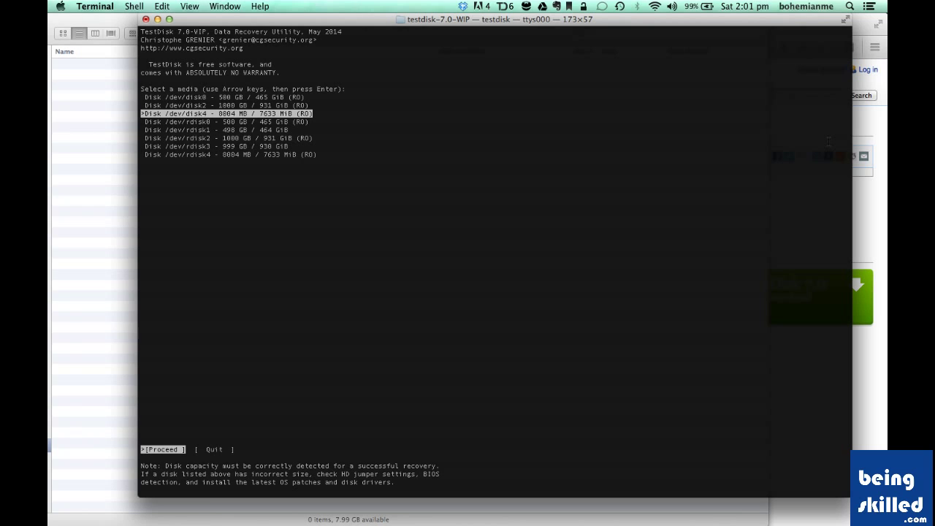
key(Return)
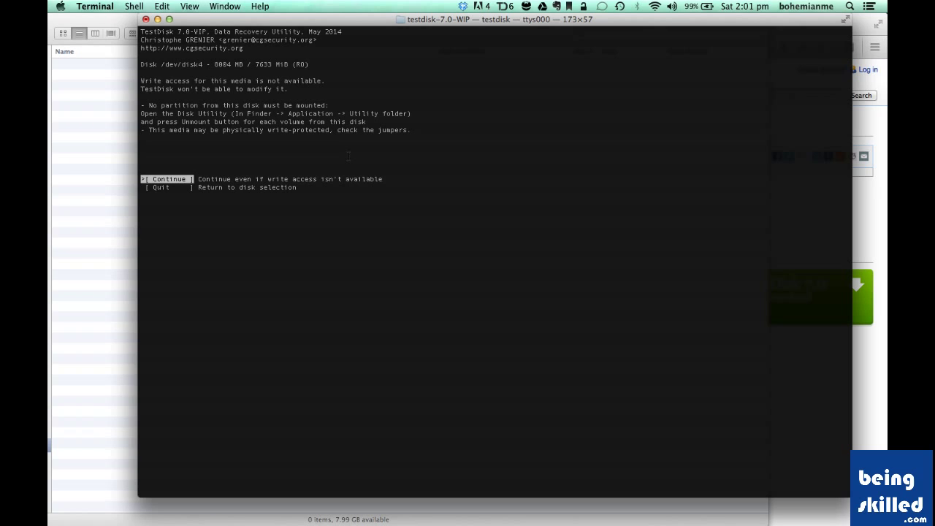
key(Return)
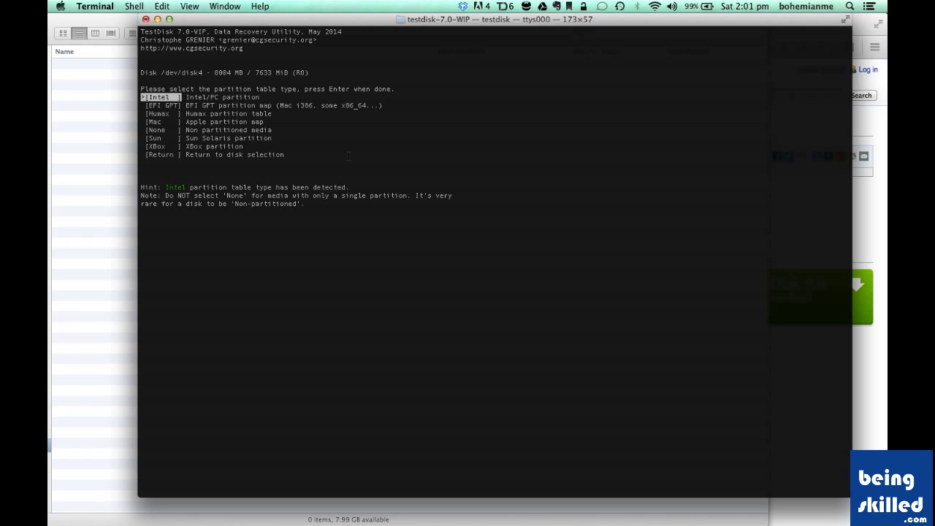
key(Return)
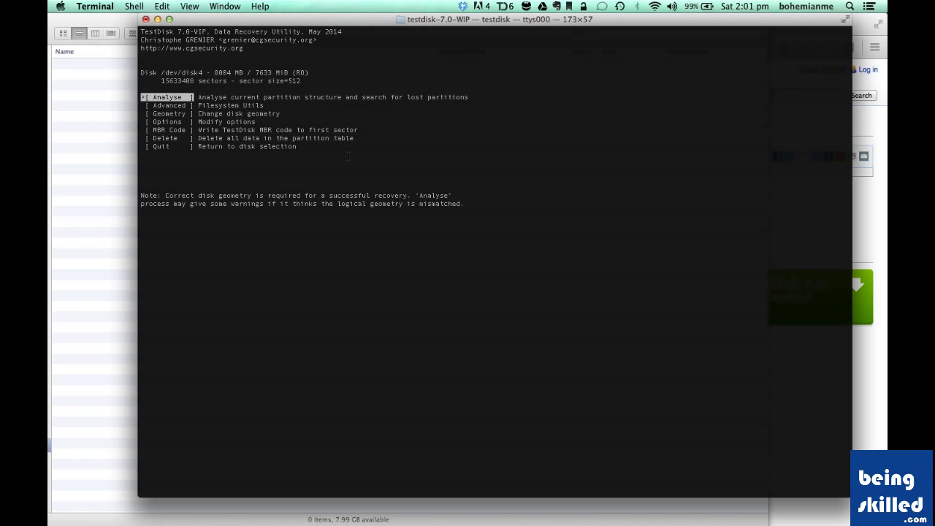
Step: Analyse the disk's current partition structure and save the partition list to backup.log
key(Down)
key(Down)
key(Down)
key(Down)
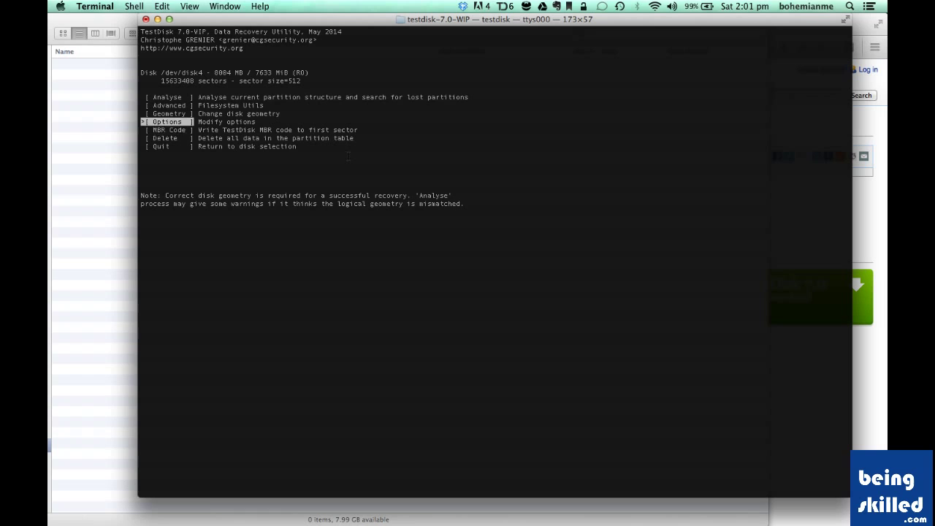
key(Up)
key(Up)
key(Up)
key(Up)
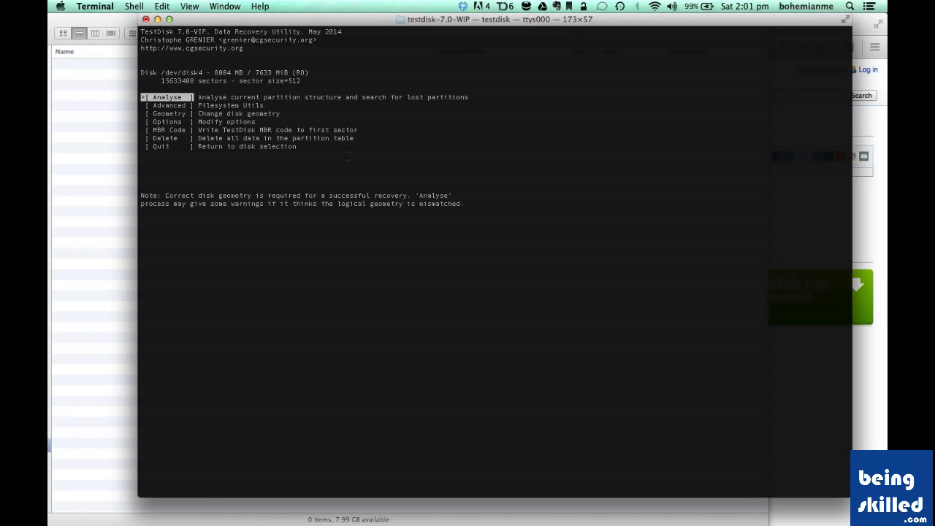
key(Return)
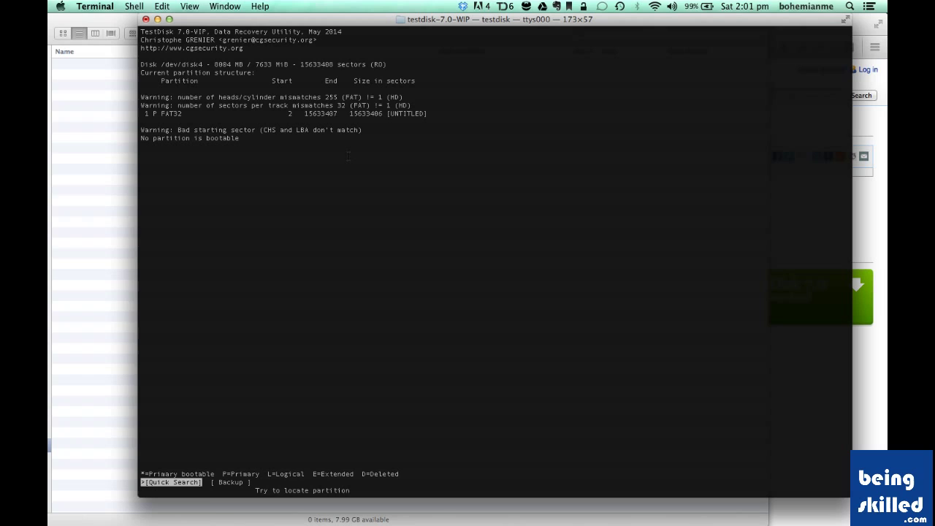
key(Right)
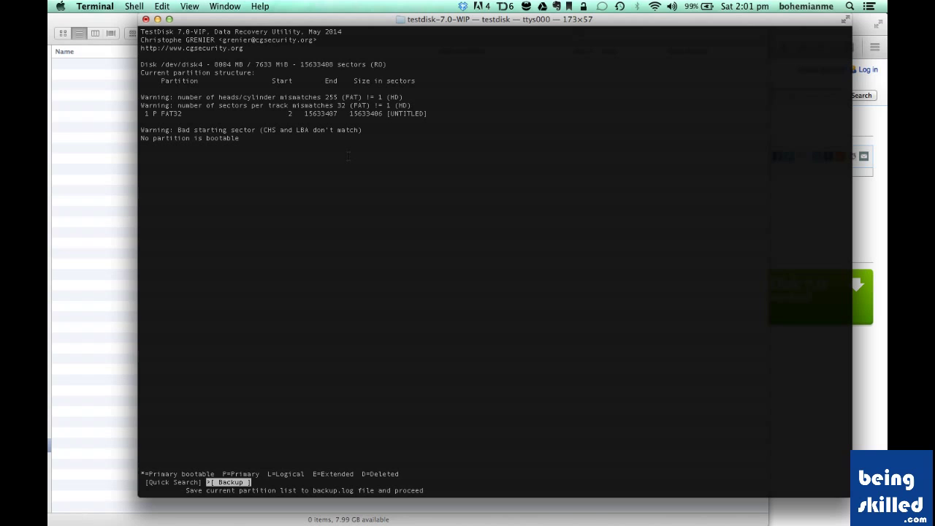
key(Return)
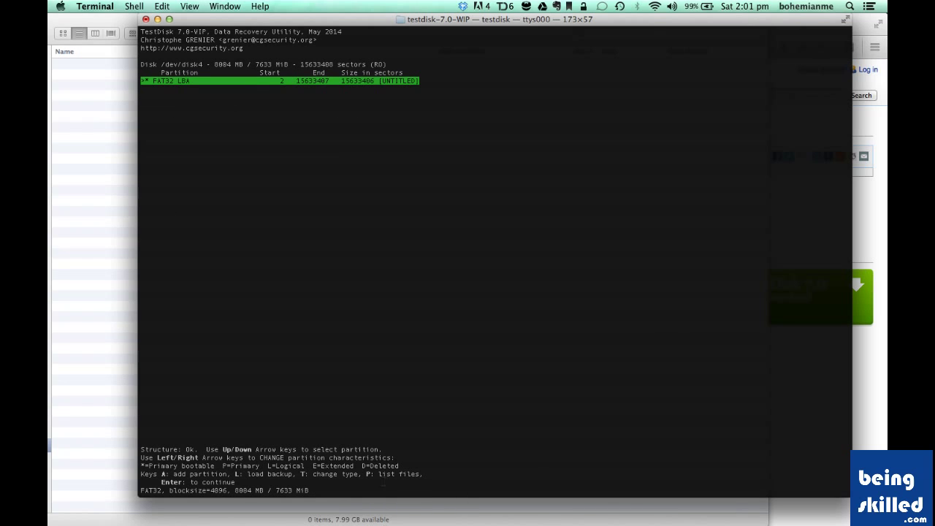
Step: List the files on the FAT32 LBA partition and highlight the deleted image entries
drag(365, 473, 421, 473)
key(p)
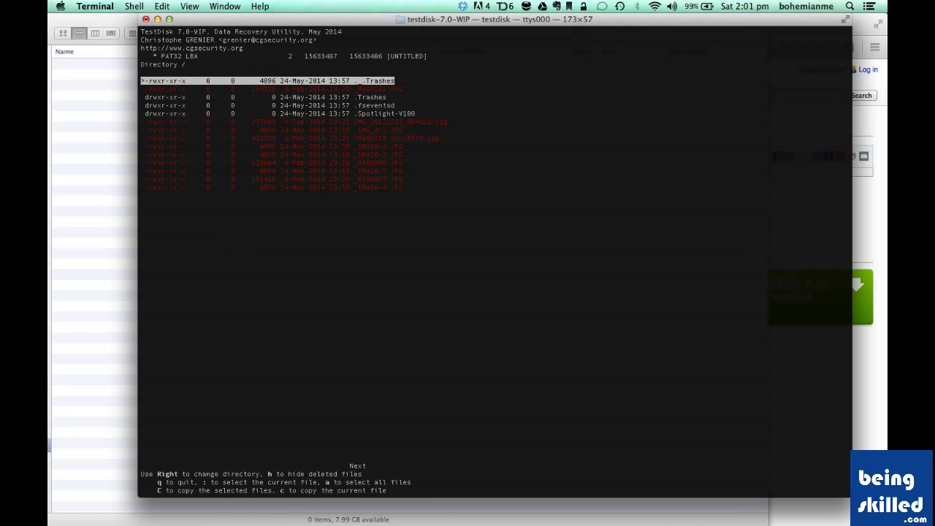
drag(416, 114, 410, 184)
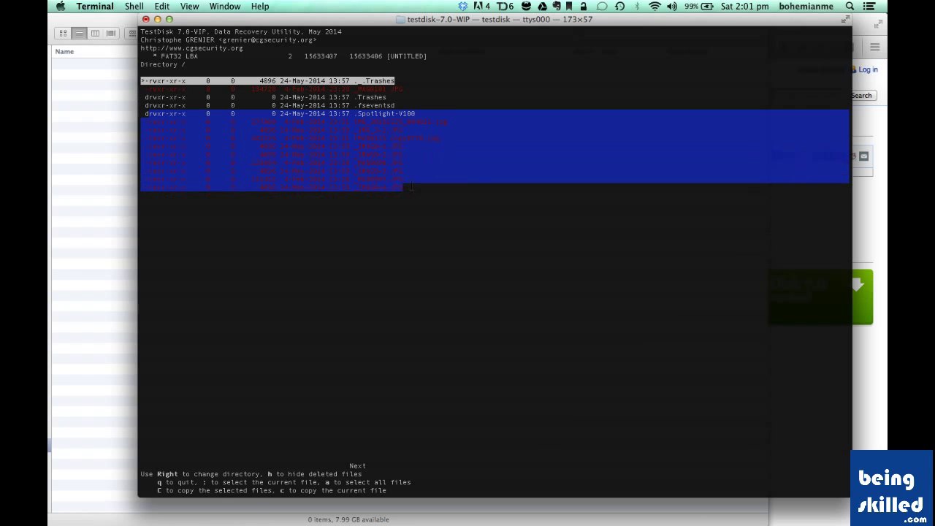
click(410, 187)
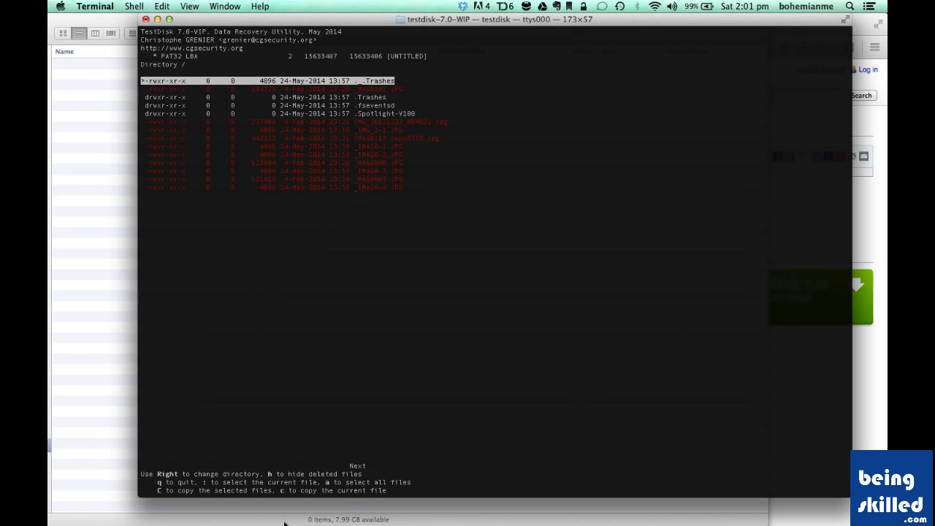
Step: Select all files in the partition's root directory and copy them to the testdisk-7.0-WIP folder in Downloads
drag(321, 482, 412, 482)
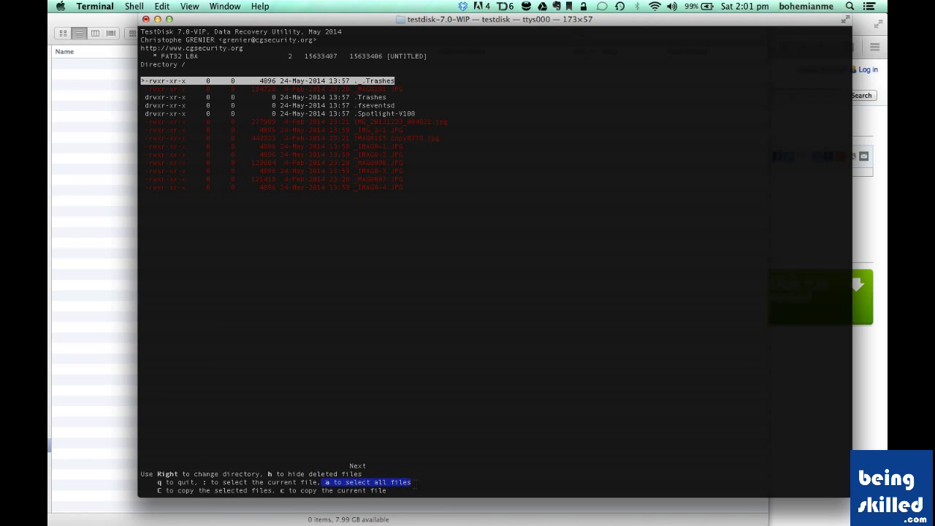
key(a)
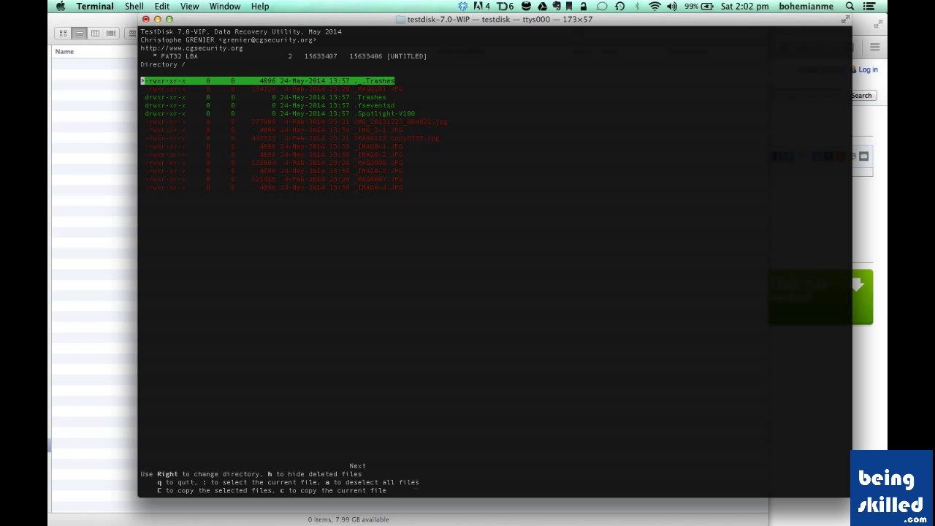
key(shift+c)
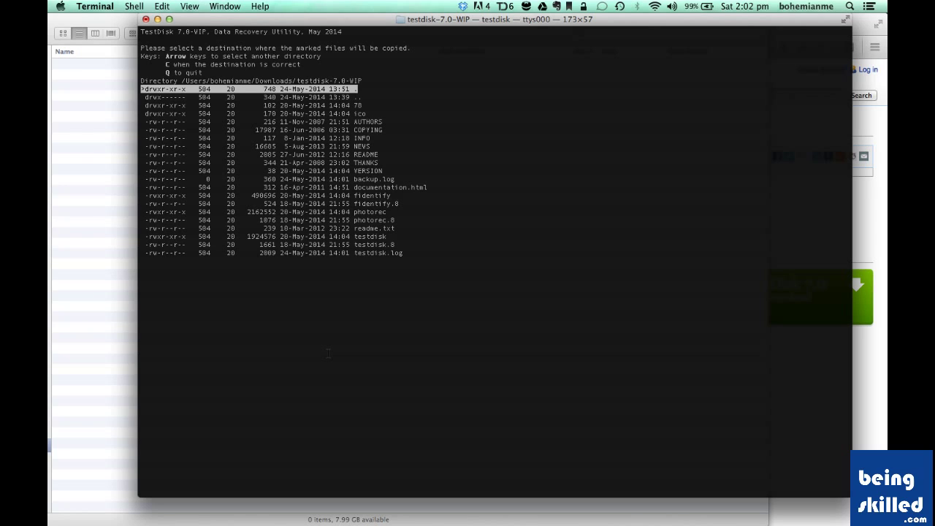
key(shift+c)
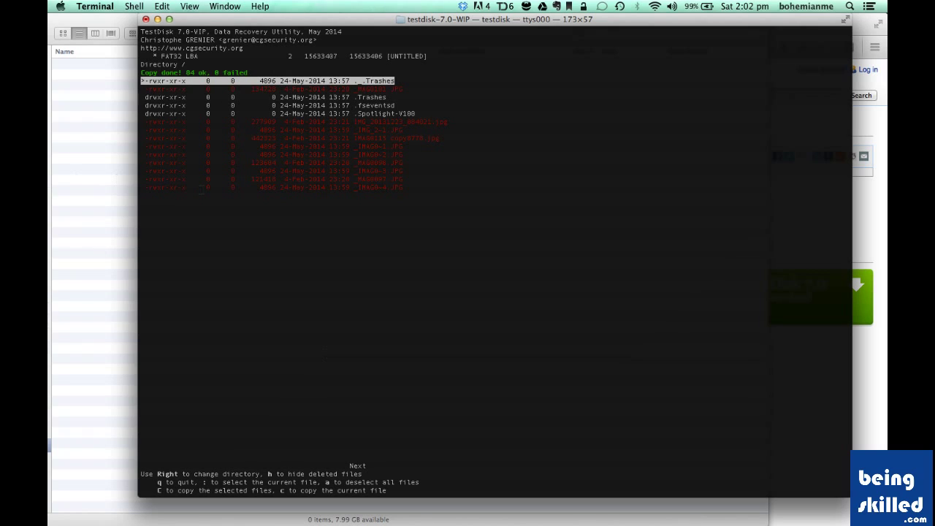
drag(247, 73, 142, 73)
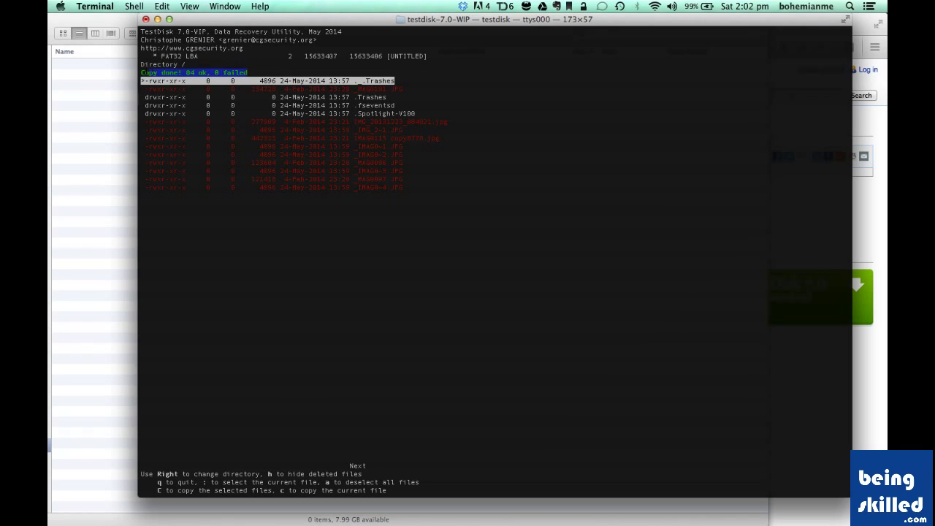
click(142, 73)
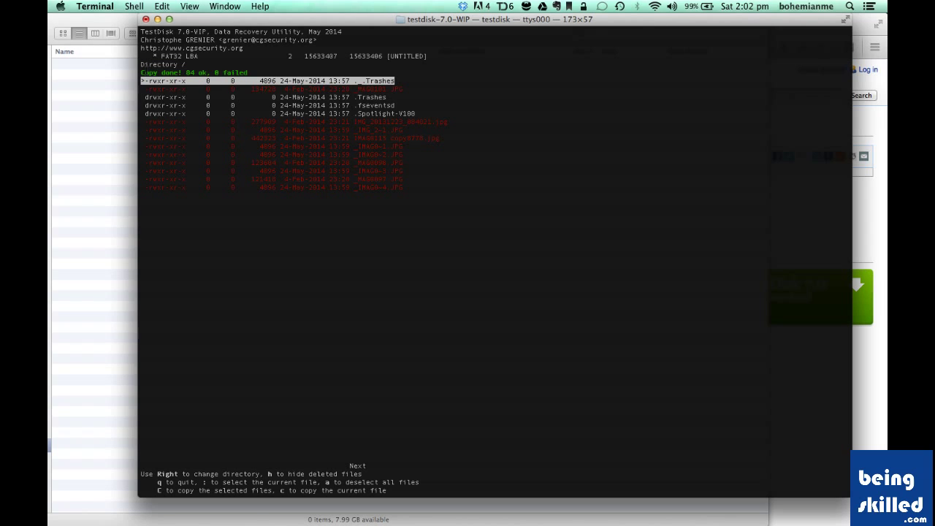
Step: Leave the file listing and the partition results, and return through the main menu to the disk selection
key(q)
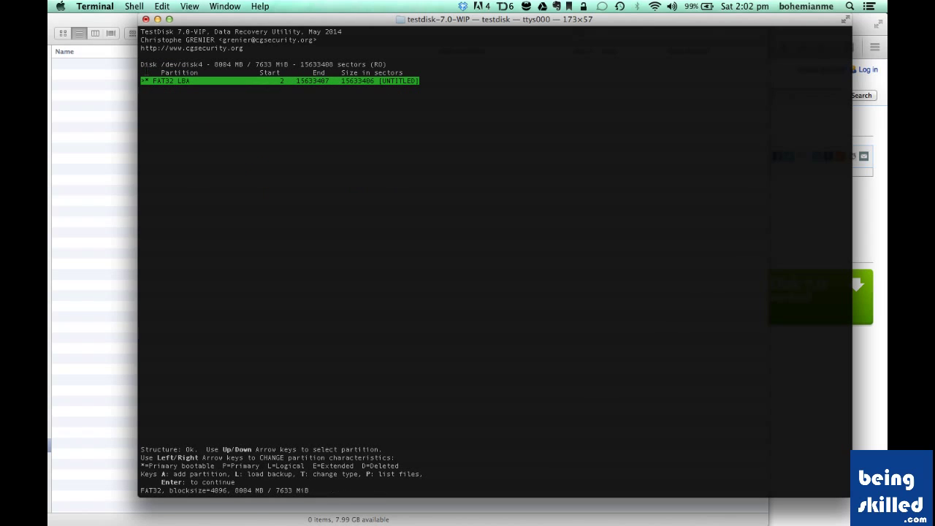
key(Return)
key(Left)
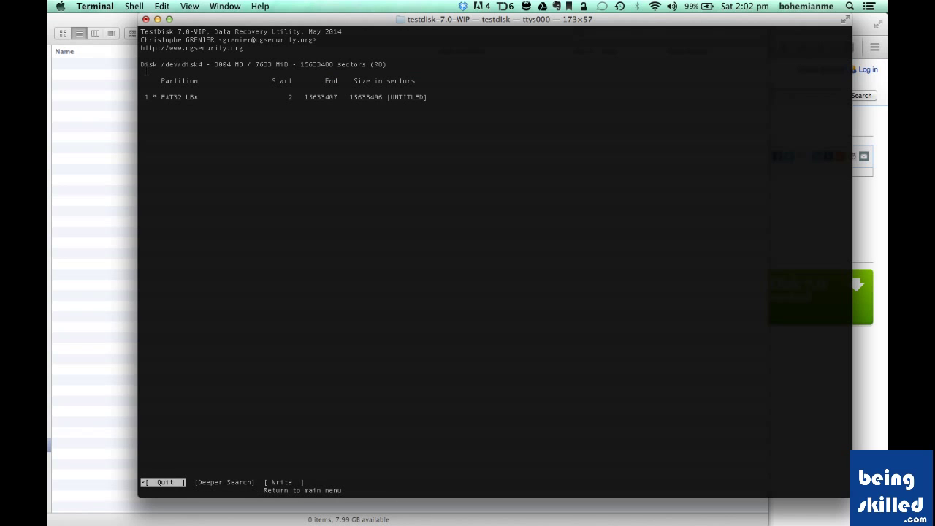
key(Return)
key(Down)
key(Down)
key(Down)
key(Down)
key(Down)
key(Down)
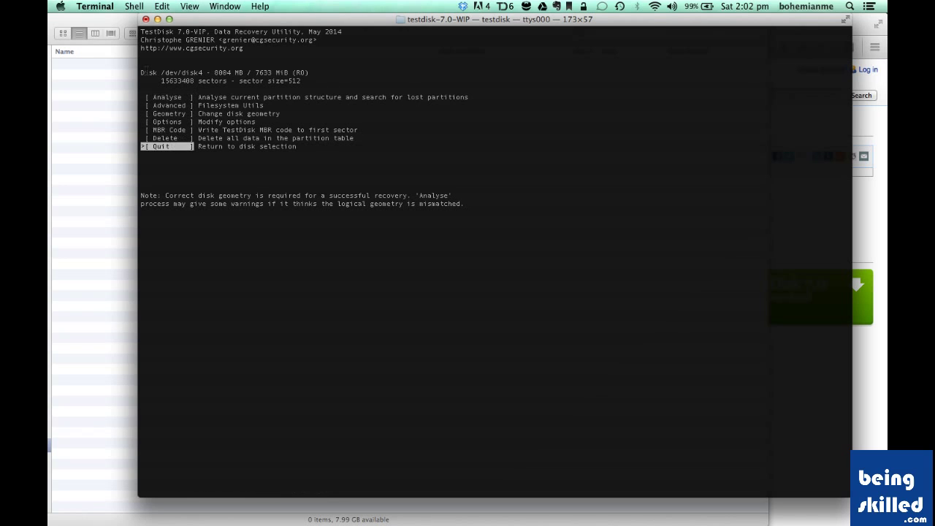
key(Return)
Step: Quit TestDisk from the disk selection and return to the shell prompt
key(Down)
key(Down)
key(Down)
key(Down)
key(Down)
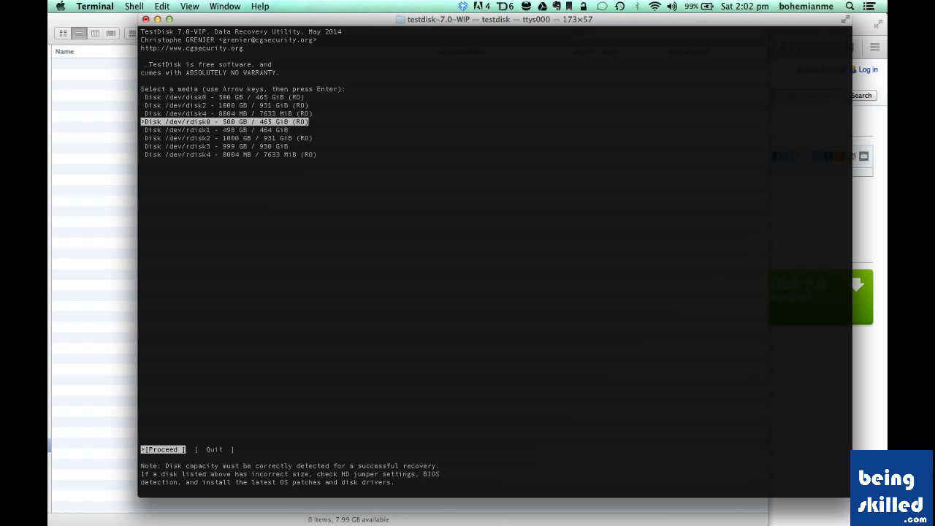
key(Right)
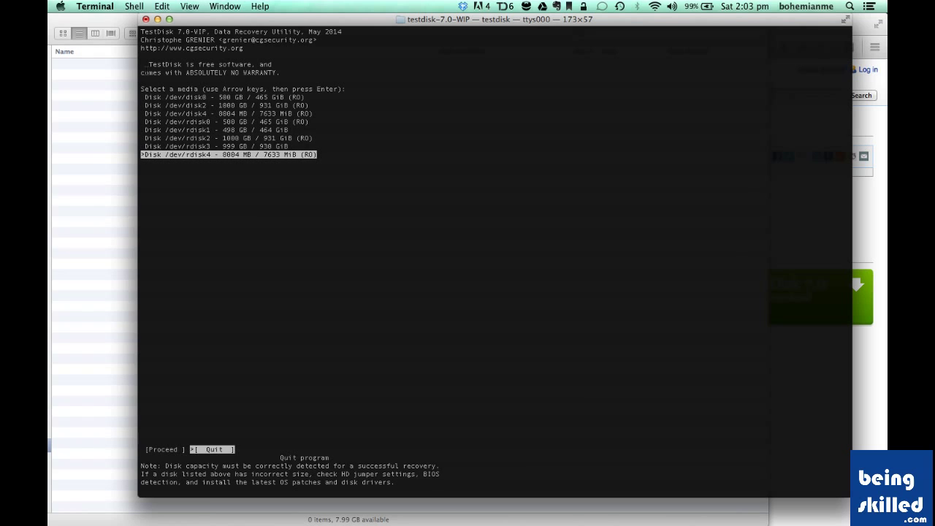
key(Return)
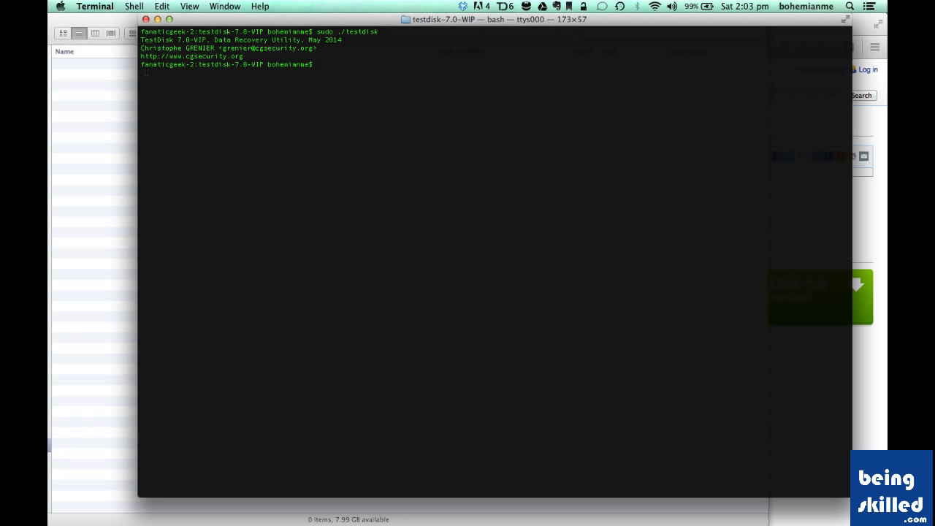
Step: List the testdisk-7.0-WIP folder's contents with ls -l and highlight the recovered JPG files
text(ls -l)
key(Return)
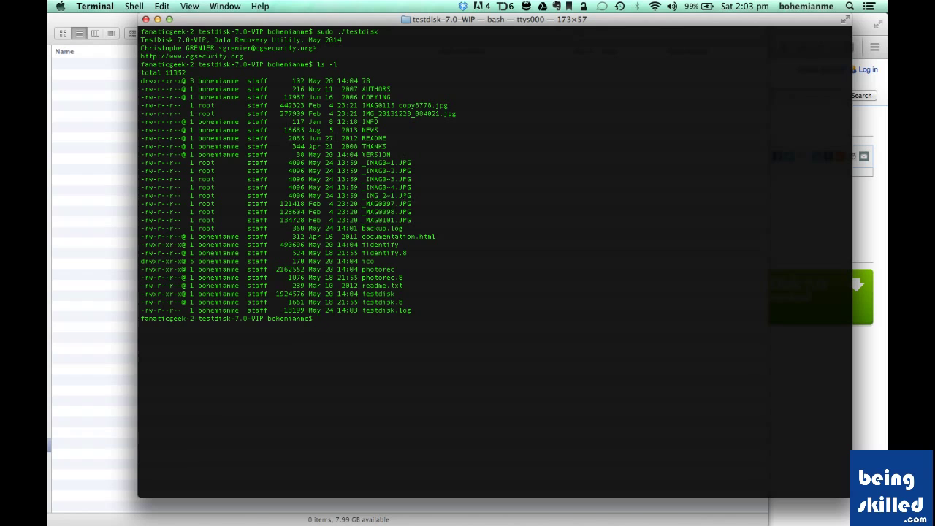
drag(411, 220, 278, 161)
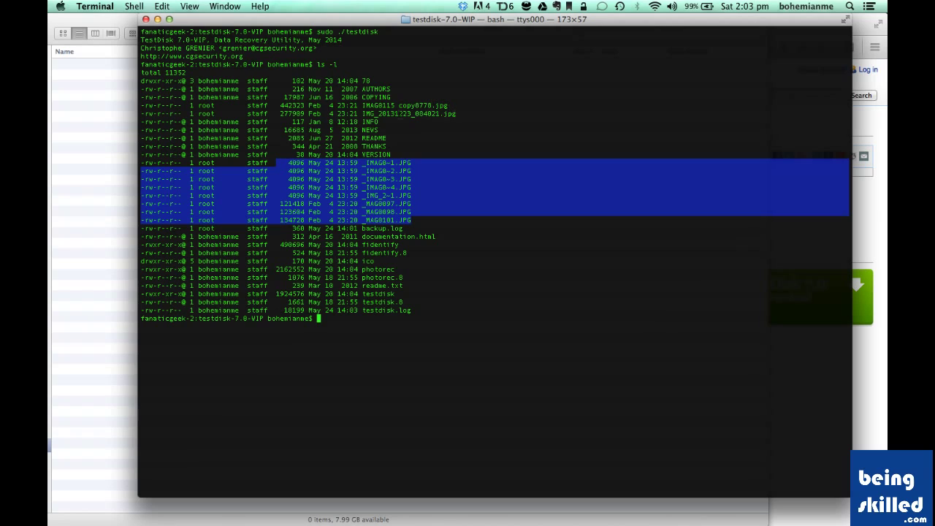
drag(456, 114, 149, 106)
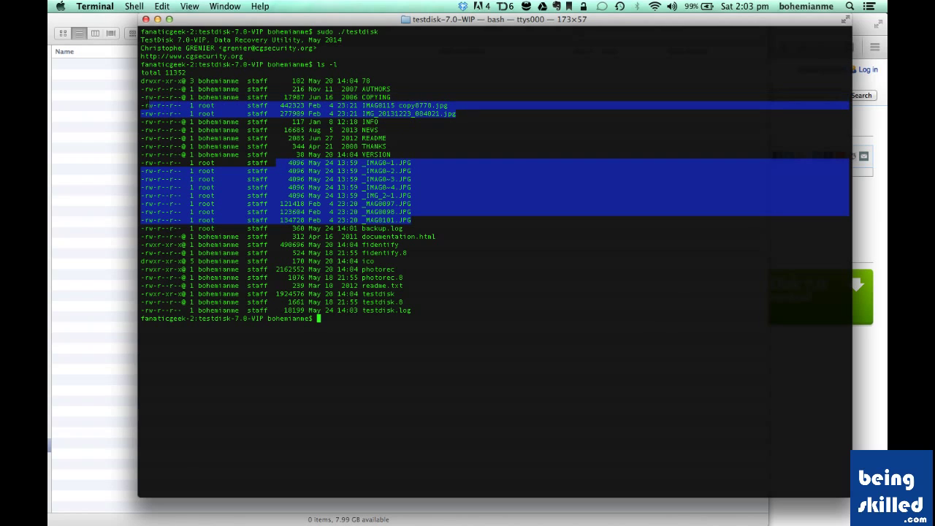